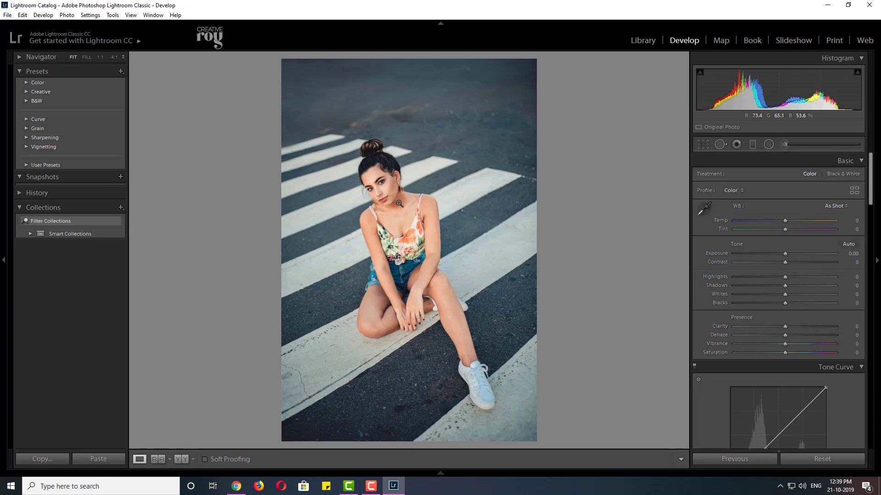
left_click(399, 203)
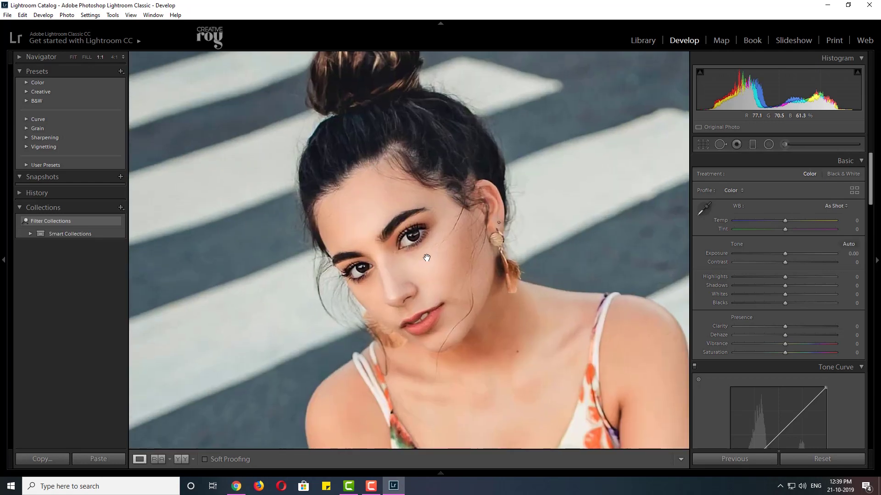
left_click(450, 236)
left_click(424, 344)
left_click_drag(424, 344, 405, 153)
left_click(406, 157)
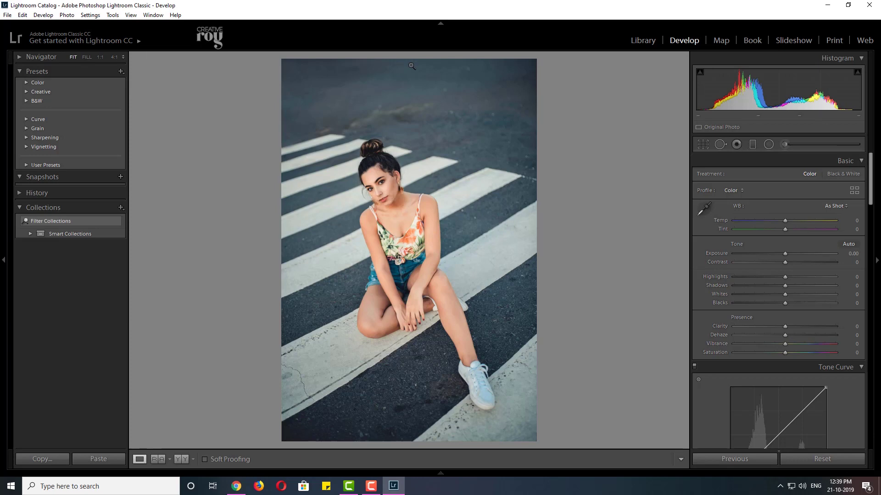
Step: Set the photo's white balance to Temp −9 and Tint +2, with Exposure at +0.07 and Contrast at +23
left_click_drag(785, 221, 780, 220)
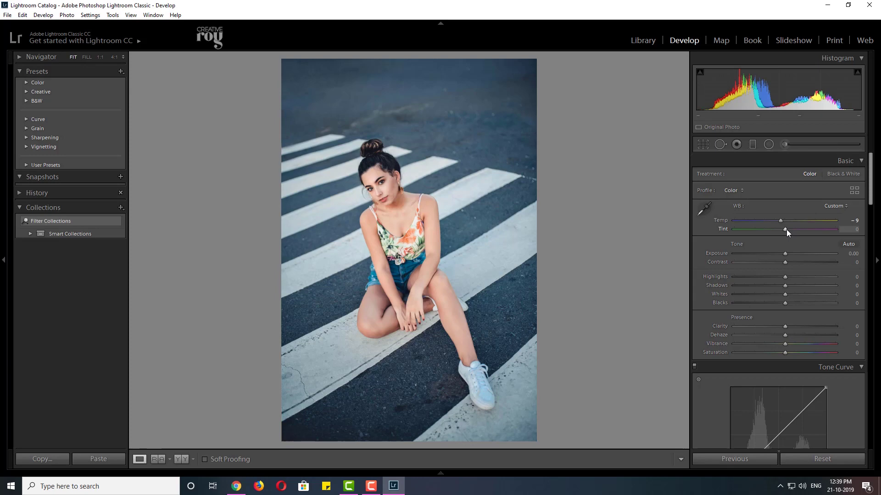
left_click_drag(786, 229, 787, 229)
left_click(786, 253)
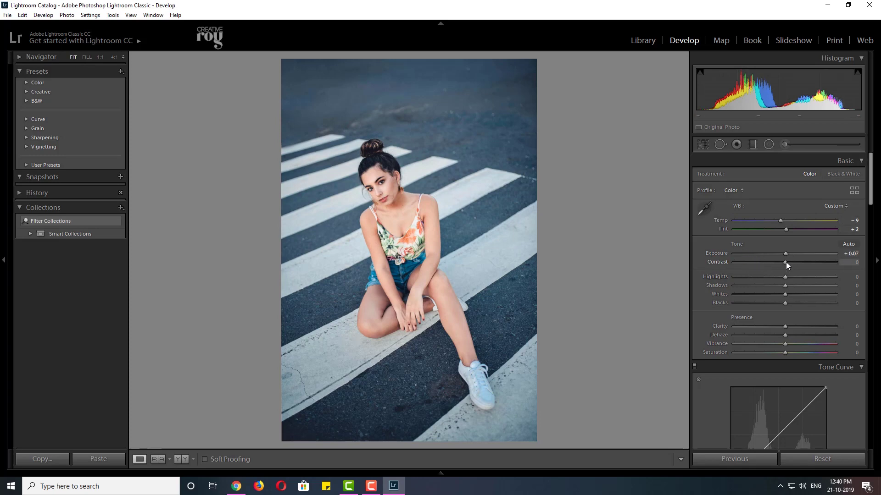
left_click_drag(786, 261, 797, 262)
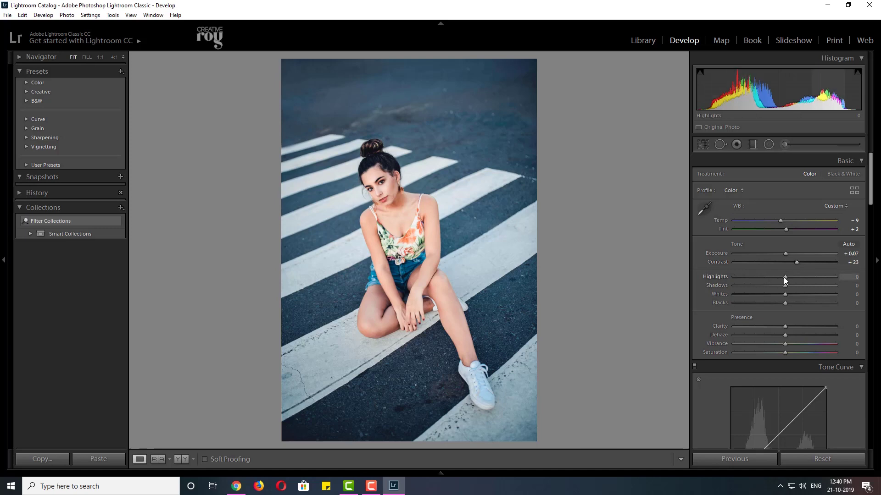
Step: Adjust the tonal range to Highlights −34, Shadows −56, Whites −9 and Blacks +4
mouse_move(784, 278)
left_mouse_down()
mouse_move(752, 277)
mouse_move(767, 280)
left_mouse_up()
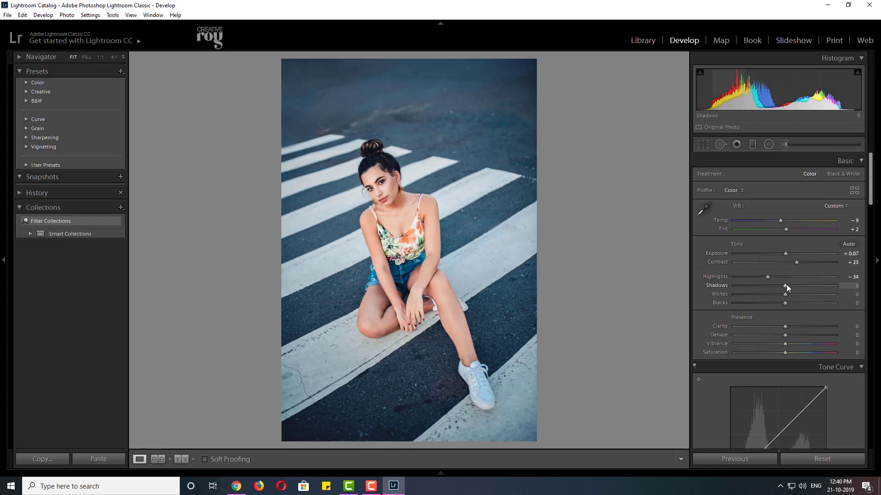
left_click_drag(783, 284, 758, 285)
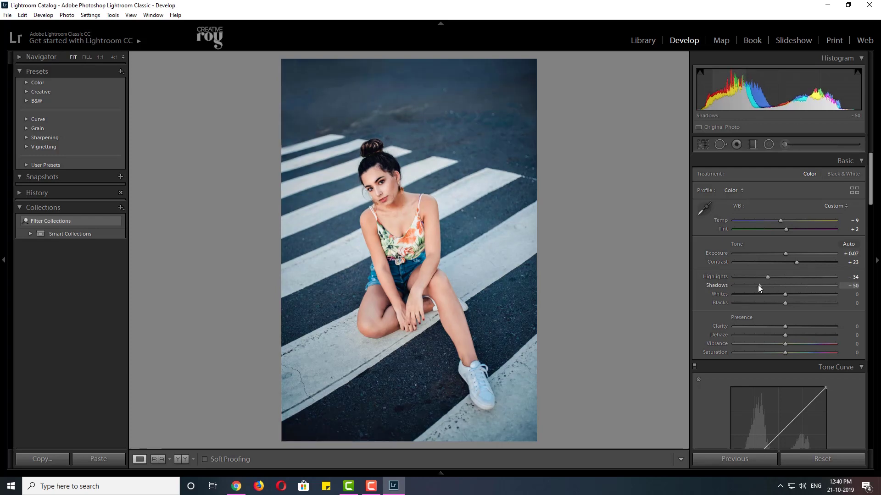
left_click_drag(758, 285, 755, 283)
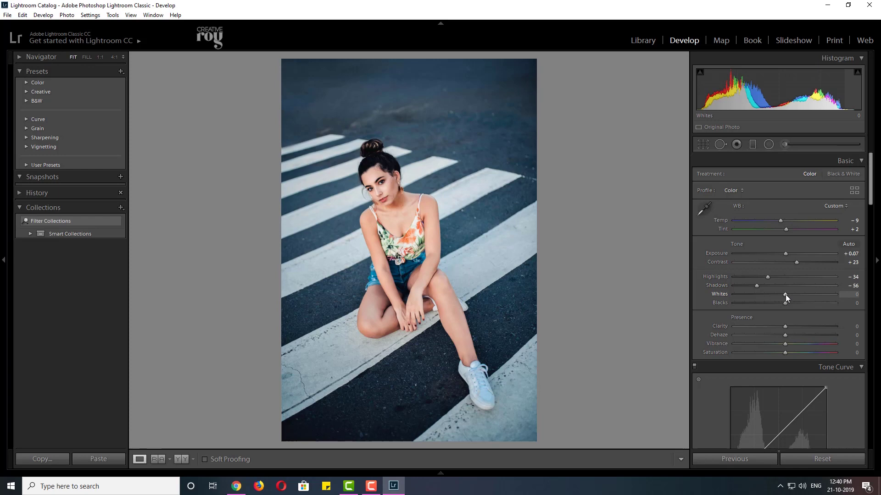
left_click_drag(785, 295, 781, 294)
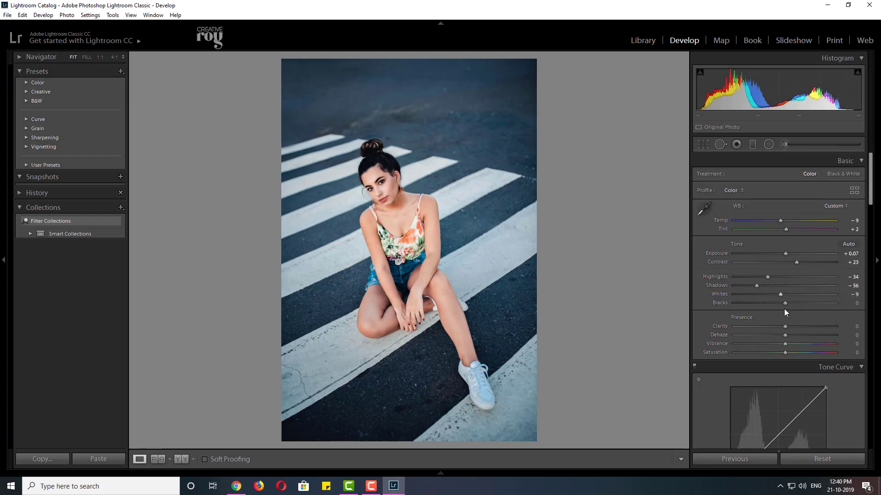
left_click_drag(784, 304, 786, 304)
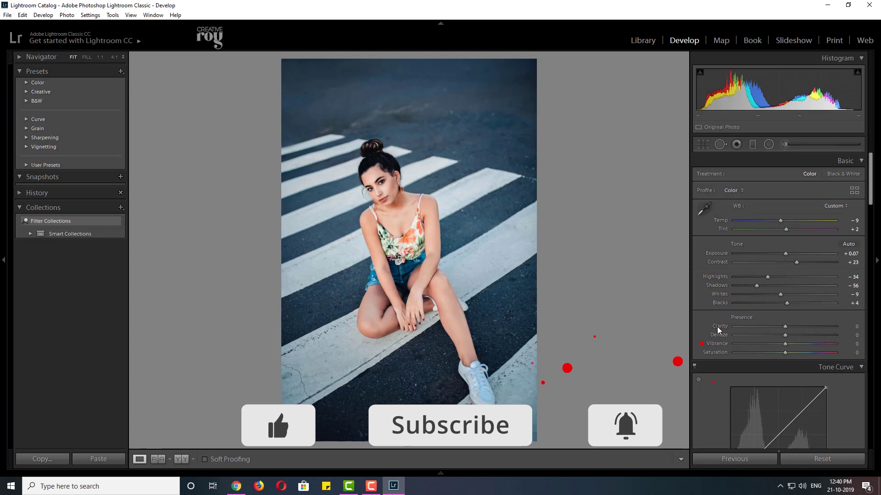
Step: Set the presence values to Clarity +8, Vibrance +19 and Saturation +2
left_click_drag(786, 328, 789, 328)
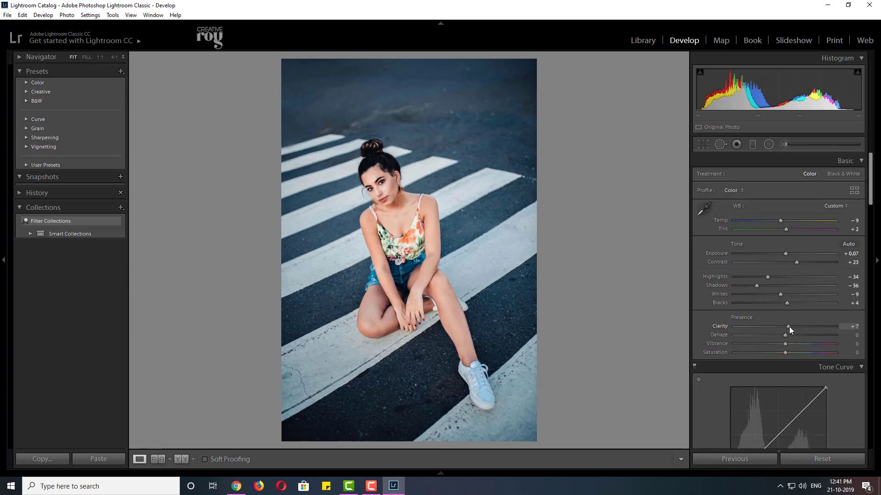
left_click_drag(789, 326, 790, 327)
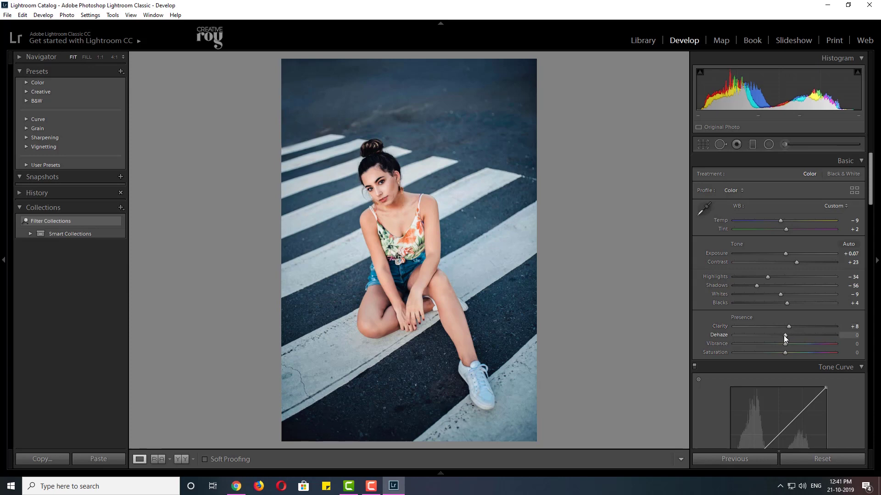
left_click_drag(784, 346, 793, 345)
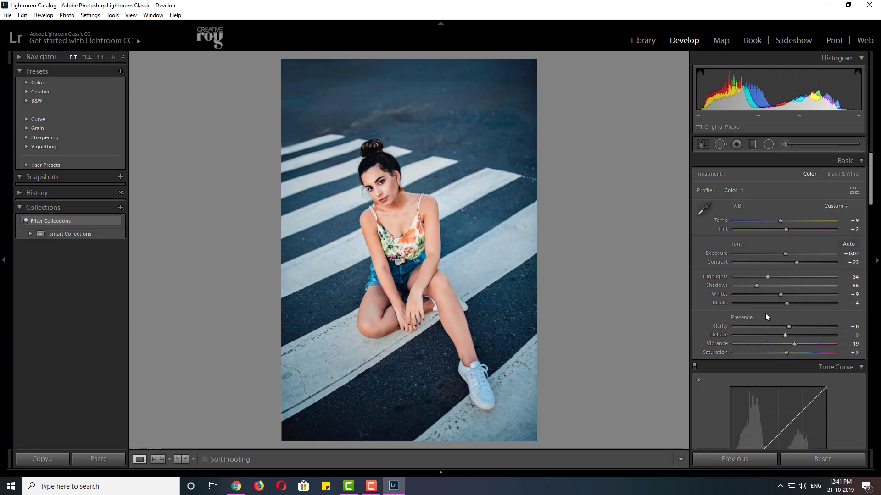
Step: Shape the RGB tone curve with three points, raising the highlights point, lowering the shadows point and lifting the black endpoint for a faded look
left_click_drag(871, 185, 872, 217)
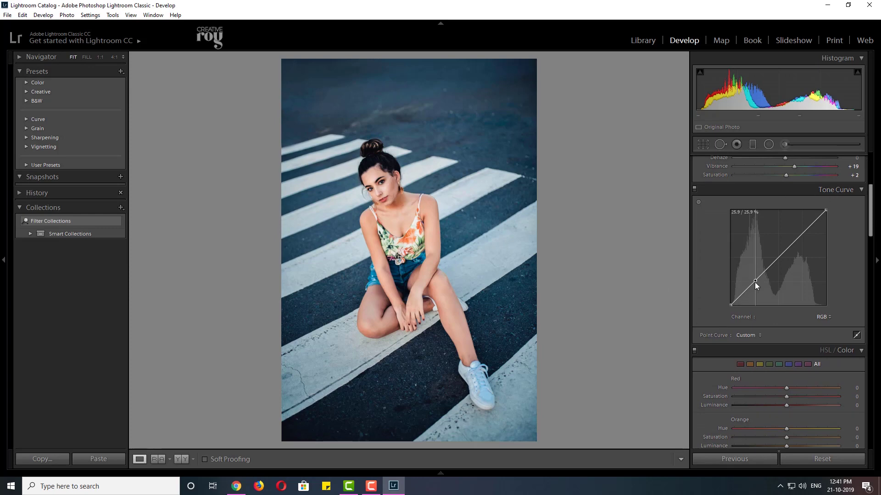
left_click(755, 282)
left_click(779, 257)
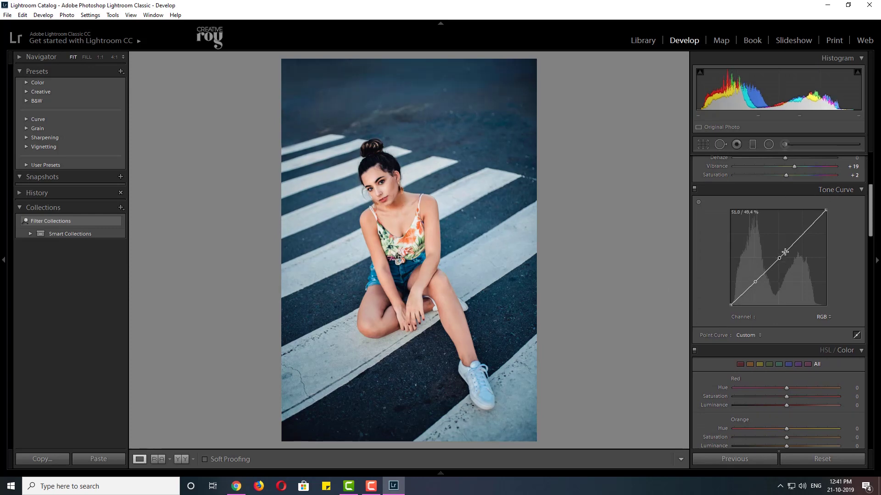
left_click(803, 234)
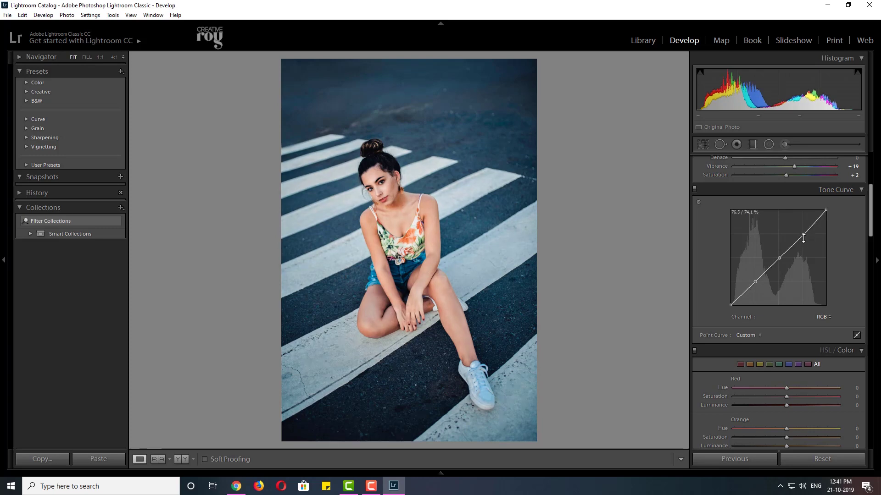
left_click_drag(806, 236, 805, 230)
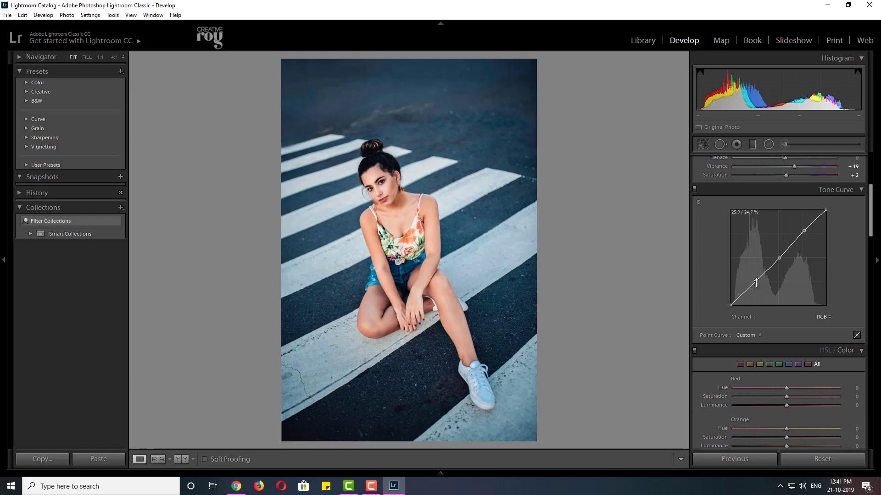
left_click_drag(757, 284, 754, 286)
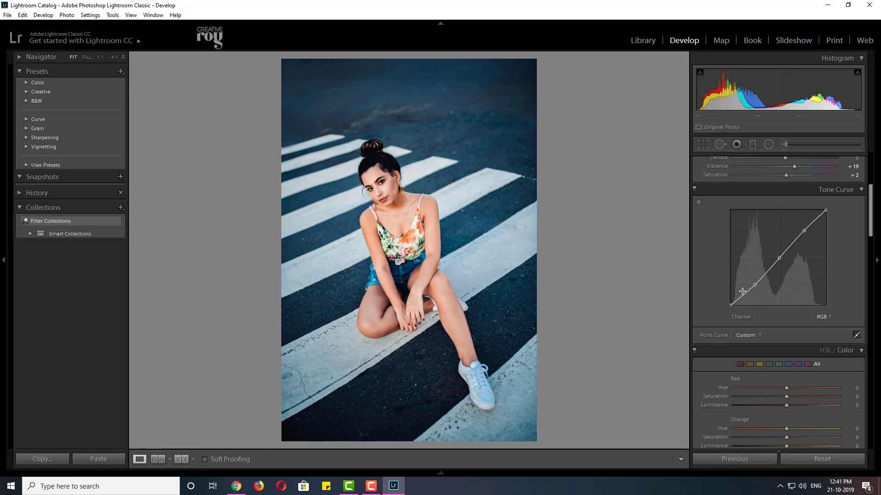
left_click_drag(732, 303, 725, 299)
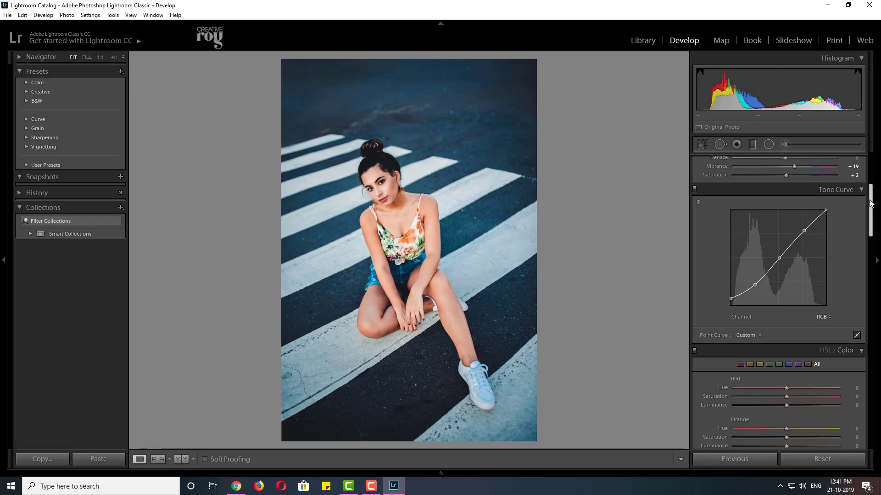
Step: Set the Blue Primary calibration to Hue −100 and Saturation +100
left_click_drag(870, 204, 866, 420)
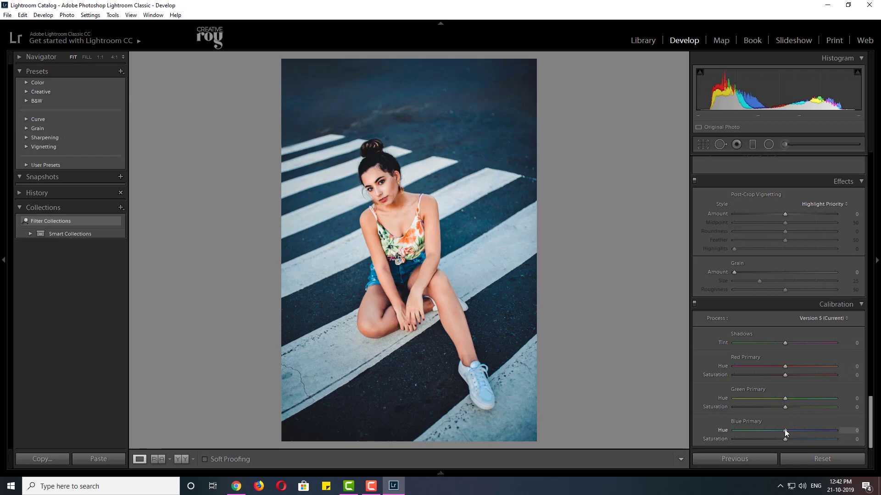
left_click_drag(784, 430, 708, 427)
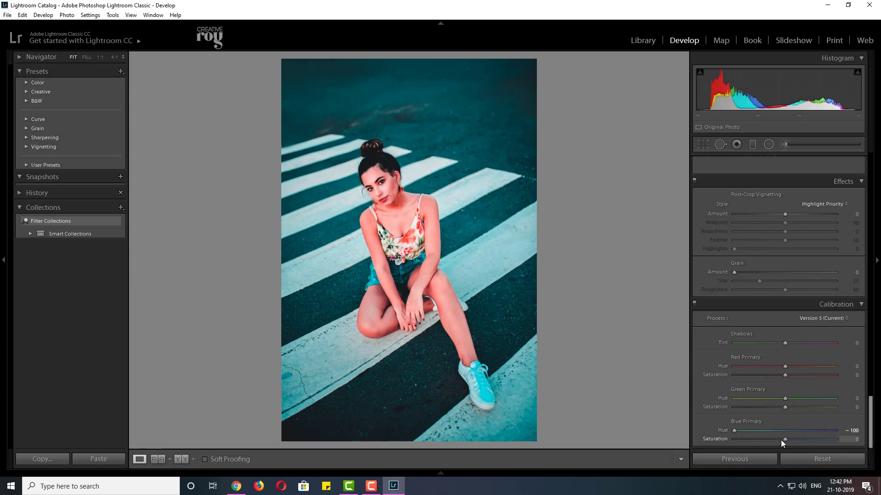
left_click_drag(786, 438, 837, 442)
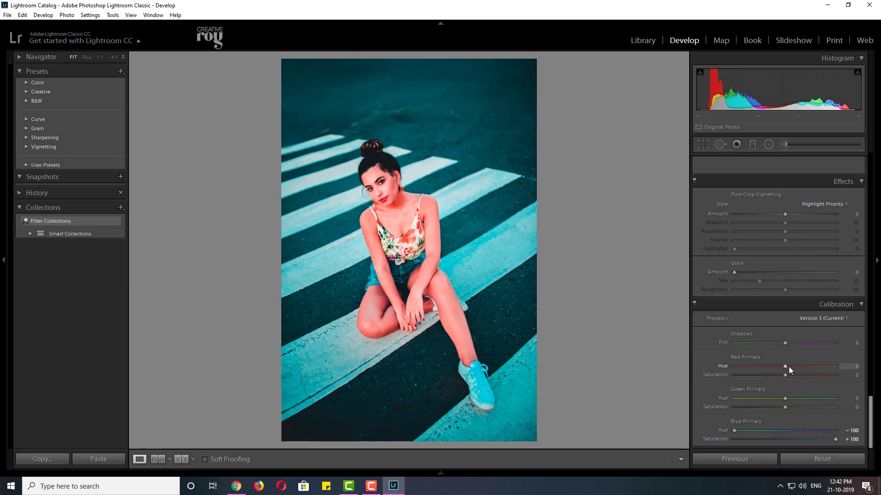
Step: Calibrate the Red Primary to Hue +98 and Saturation +11, and the Green Primary to Hue +100 and Saturation −96
left_click_drag(789, 367, 836, 372)
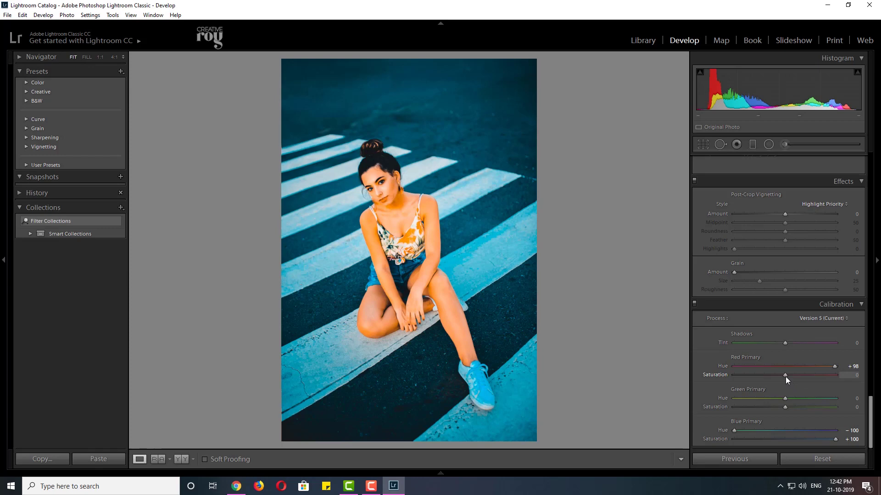
left_click_drag(786, 376, 791, 375)
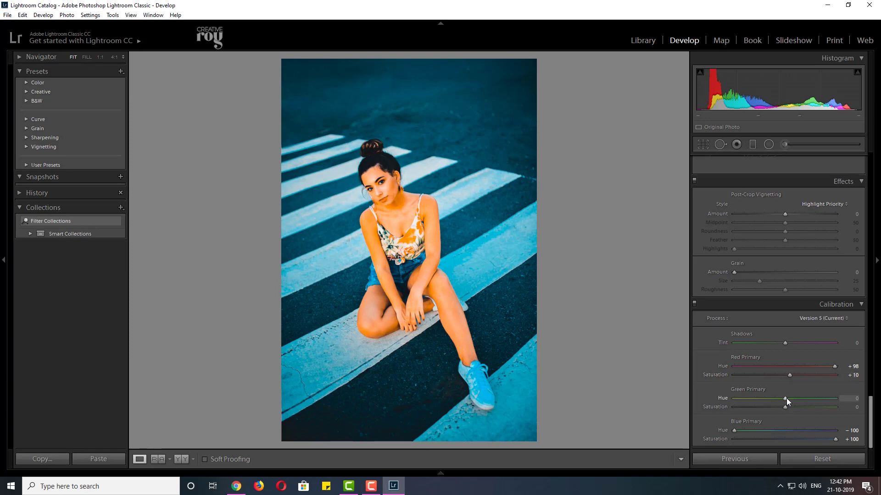
left_click_drag(787, 398, 837, 400)
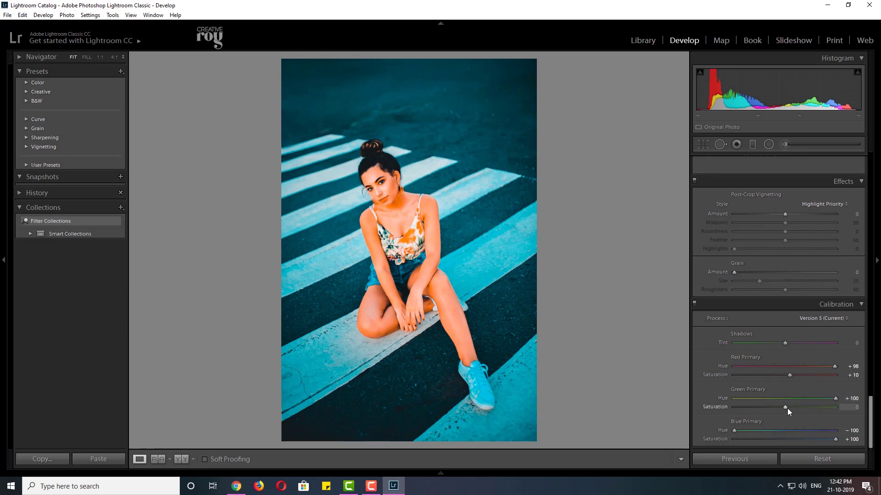
left_click_drag(787, 407, 738, 407)
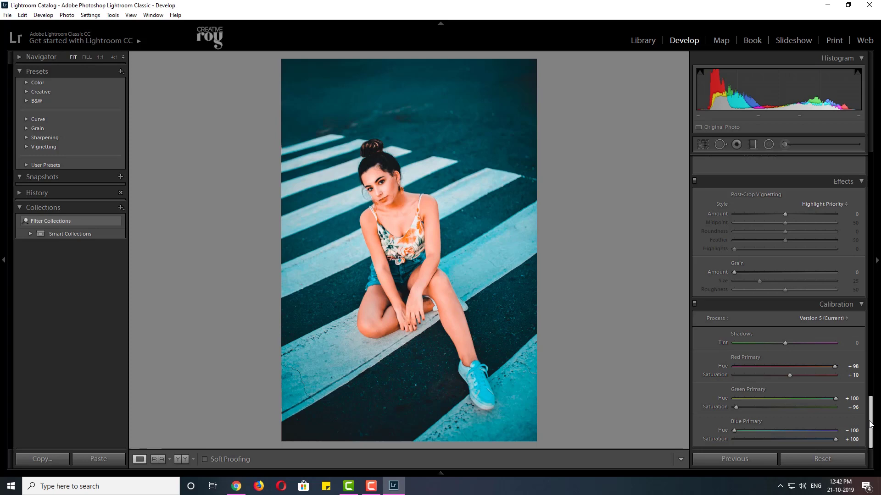
scroll(871, 425, "up", 1)
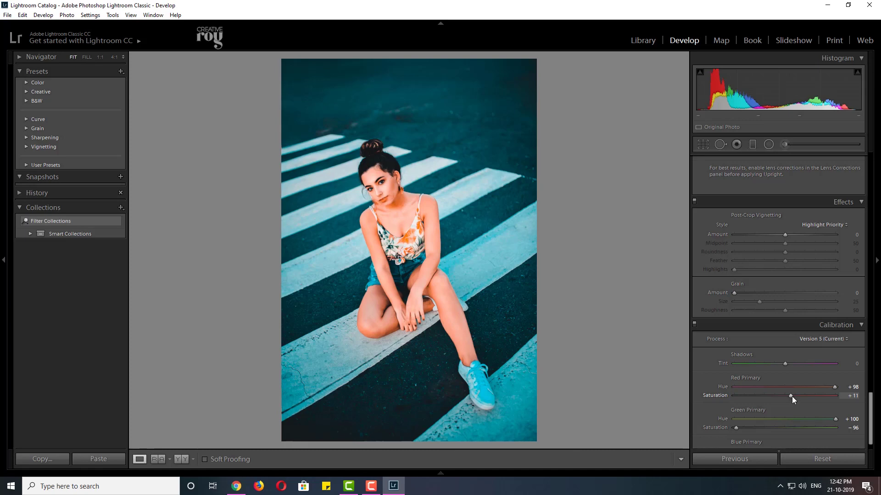
Step: Tint the shadows with split toning at Hue 24 and Saturation 21
left_click_drag(870, 427, 867, 289)
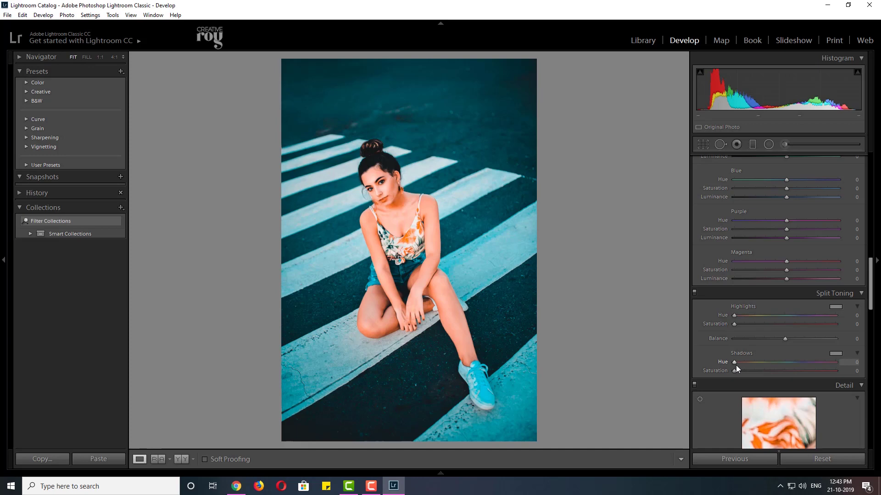
left_click_drag(735, 363, 755, 373)
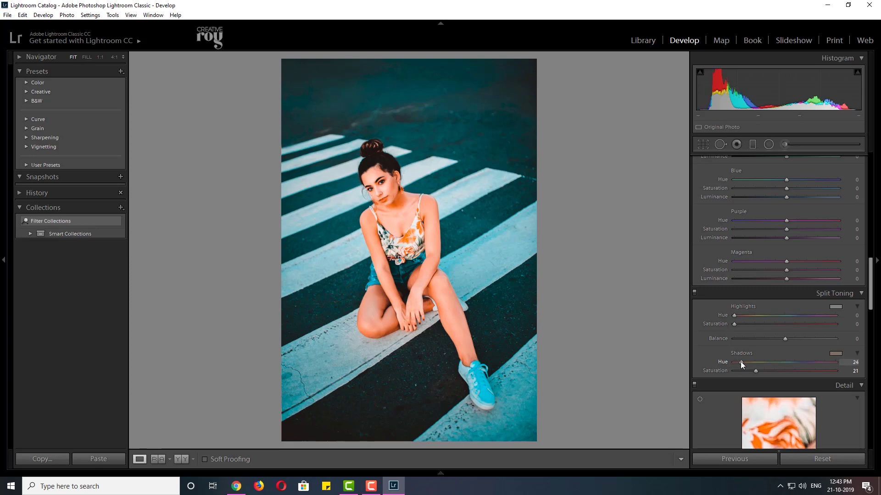
Step: In HSL, set Red to Saturation −5 and Luminance −33, Orange to Saturation −24 and Luminance −9, and Yellow Hue to −4
left_click_drag(871, 295, 875, 259)
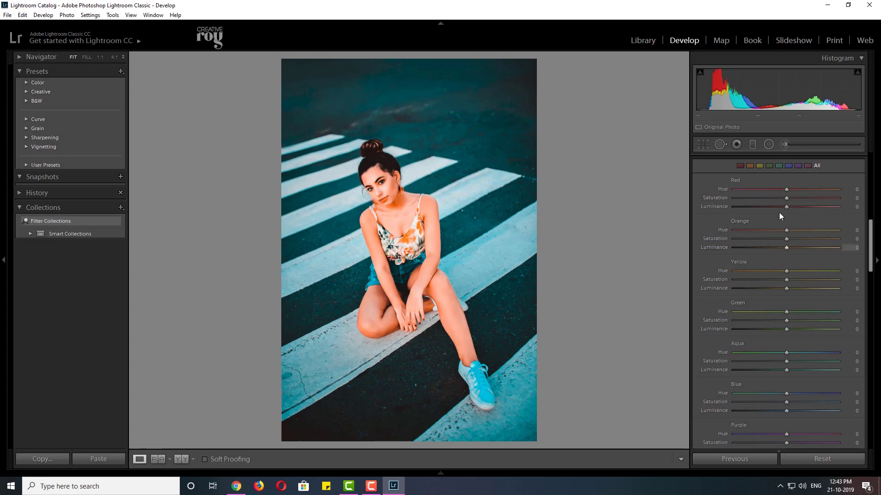
left_click_drag(785, 199, 782, 197)
left_click_drag(786, 208, 758, 207)
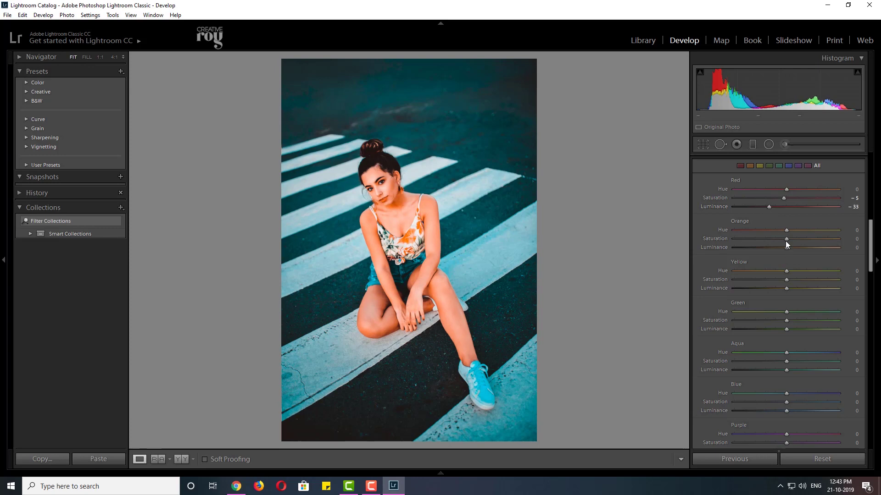
left_click_drag(786, 241, 778, 240)
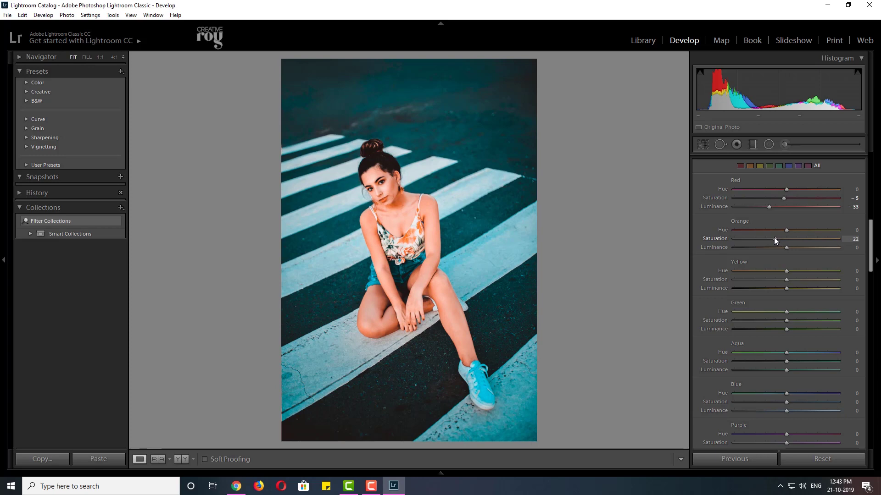
key("Down")
left_click_drag(786, 247, 781, 246)
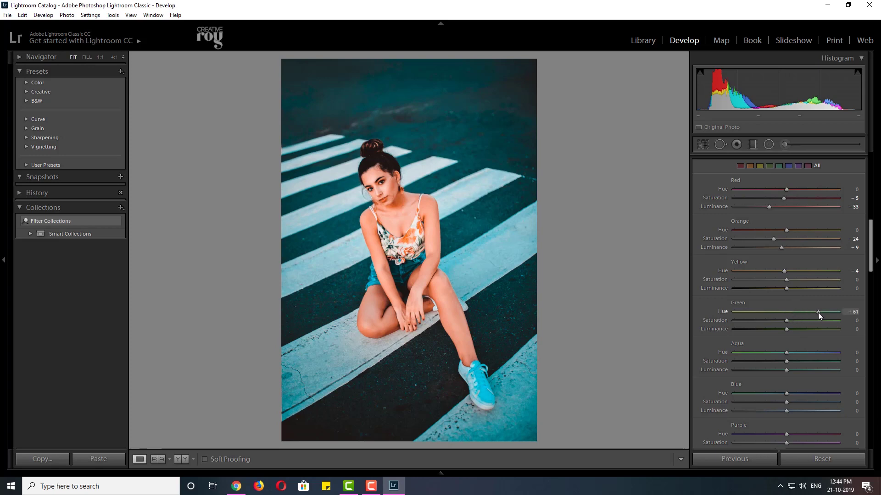
Step: Set HSL Green to Hue +68 and Saturation +13, and Aqua to Hue +9 and Saturation +5
left_click_drag(787, 321, 797, 321)
mouse_move(786, 353)
left_mouse_down()
mouse_move(794, 352)
mouse_move(790, 362)
left_mouse_up()
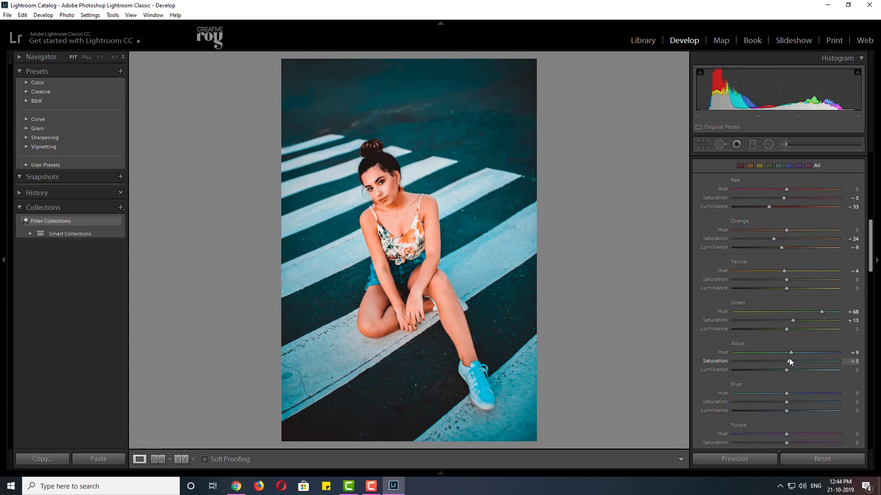
Step: Warm the white balance slightly by setting Temp to −7
left_click_drag(871, 261, 873, 193)
left_click_drag(779, 221, 781, 220)
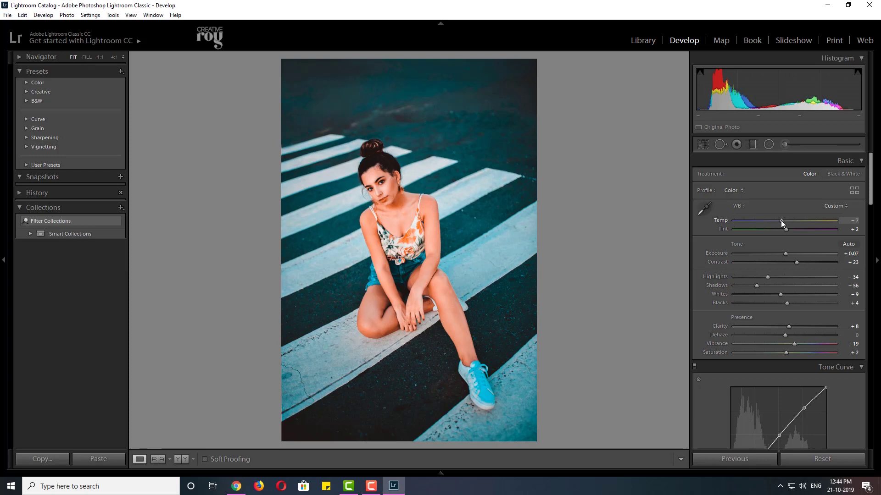
Step: Set Saturation to −7 and Blacks to −10, and slightly lower the black point of the RGB tone curve
left_click(780, 353)
left_click_drag(781, 353, 778, 353)
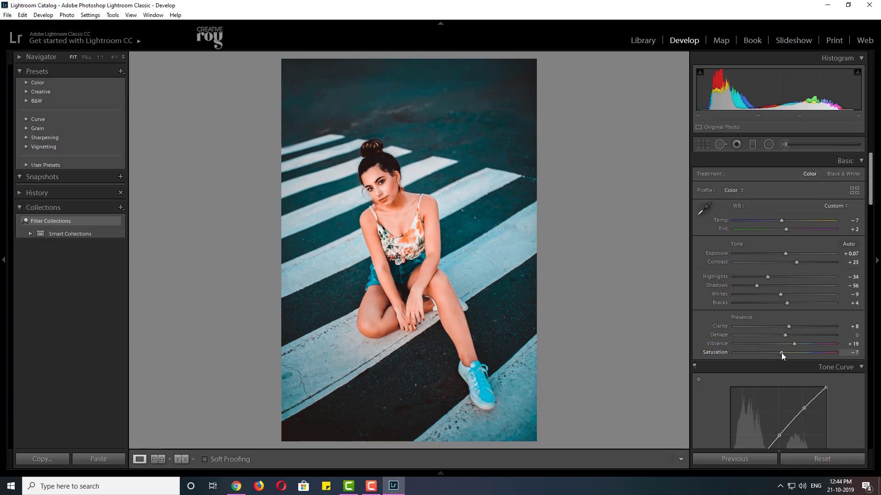
left_click_drag(786, 304, 777, 304)
left_click_drag(870, 179, 871, 204)
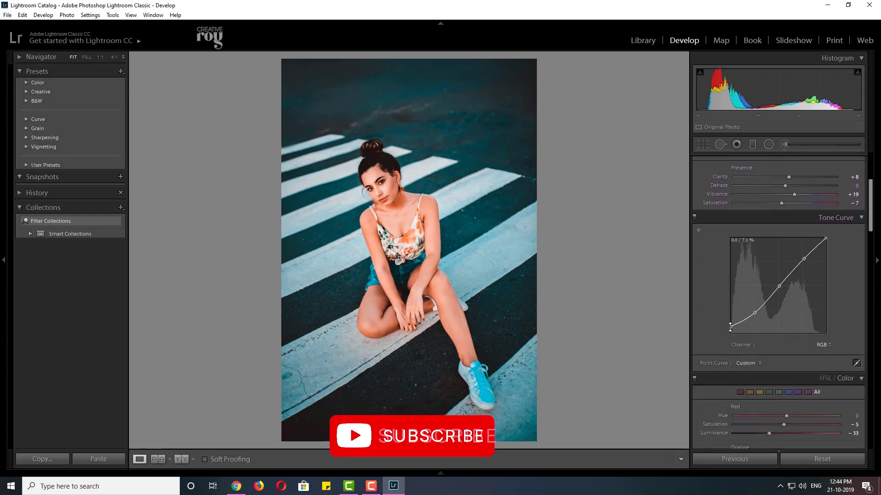
left_click_drag(729, 326, 720, 329)
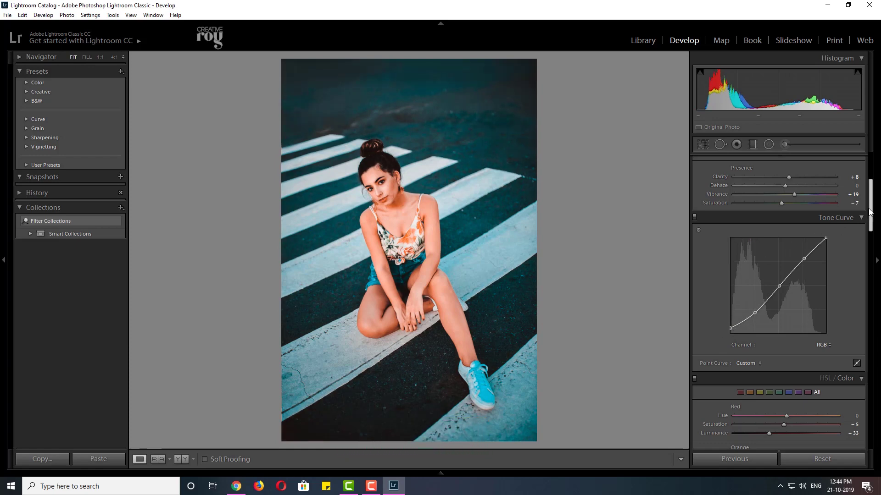
Step: Sharpen the photo with Amount 111, Radius 1.2, Detail 29 and Masking 89
left_click_drag(870, 211, 860, 314)
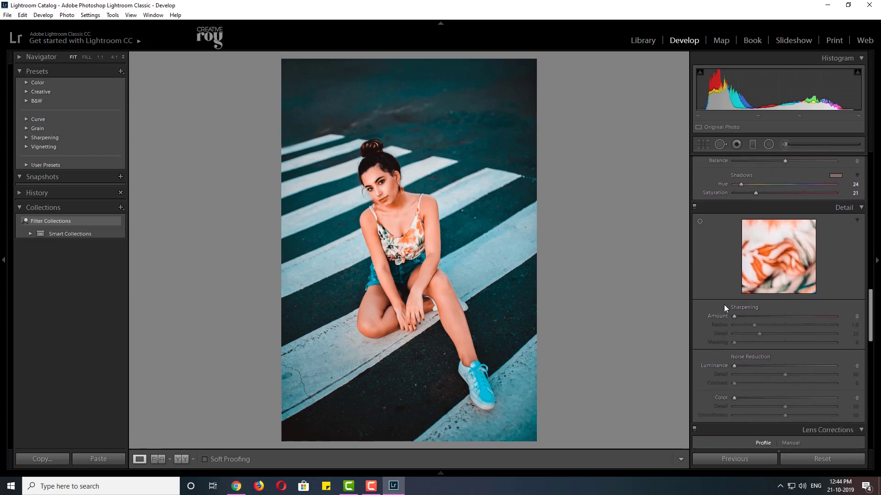
left_click_drag(734, 316, 810, 324)
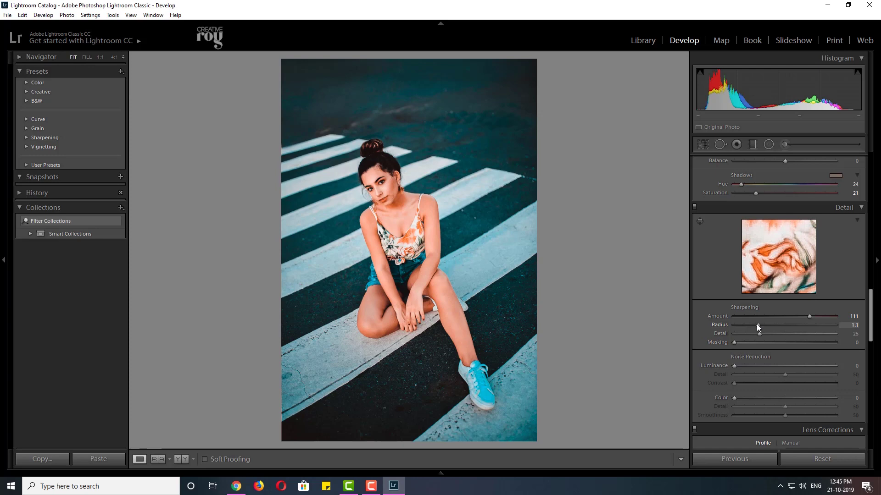
key("Up")
left_click_drag(759, 334, 759, 335)
left_click_drag(736, 343, 825, 345, "alt")
Step: Check the face at 1:1 and soften the sharpening to Amount 83, Radius 0.9 and Detail 25
left_click(378, 178)
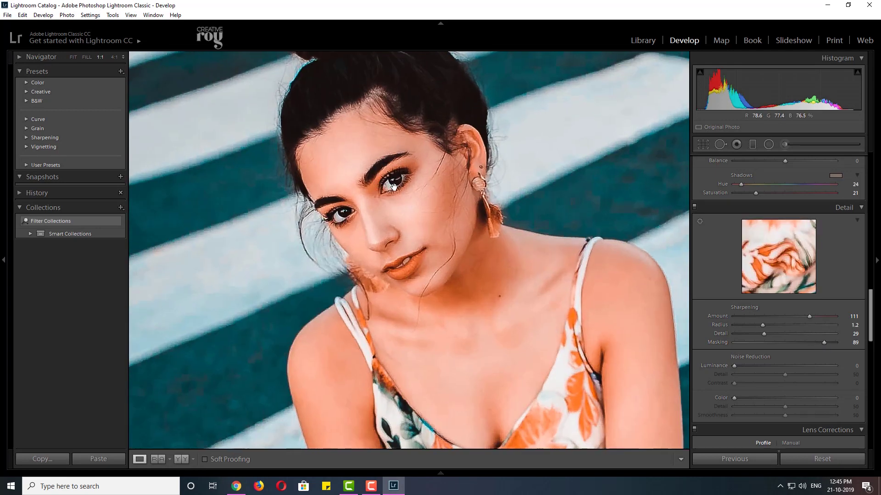
mouse_move(807, 316)
left_mouse_down()
mouse_move(775, 318)
mouse_move(790, 316)
left_mouse_up()
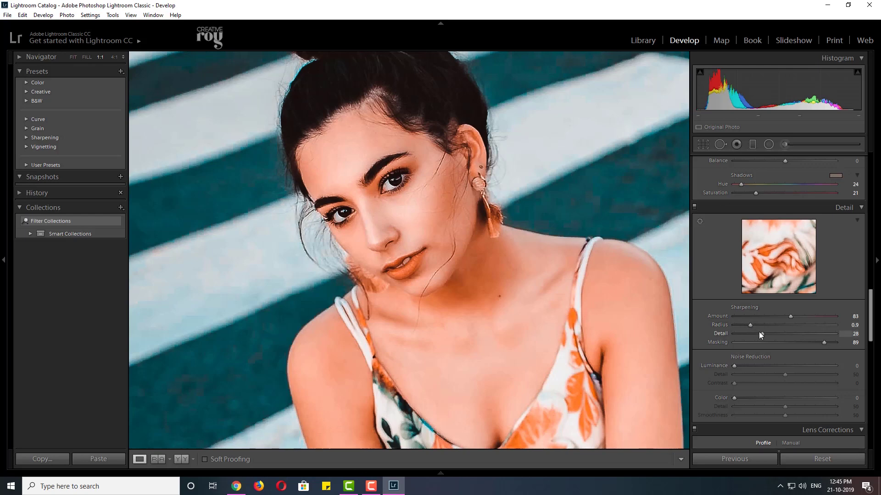
left_click(486, 203)
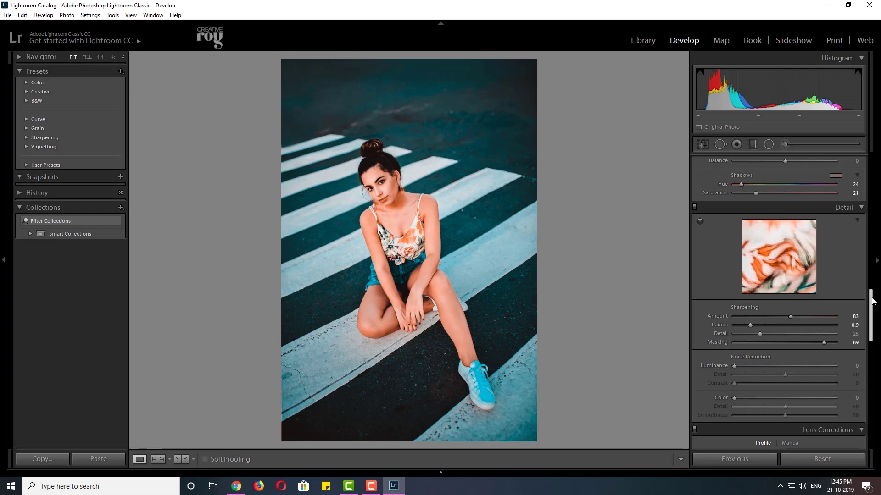
Step: Paint over the front blue sneaker with the Adjustment Brush and set that mask to Exposure 0.25 and Temp 31
left_click_drag(870, 296, 871, 158)
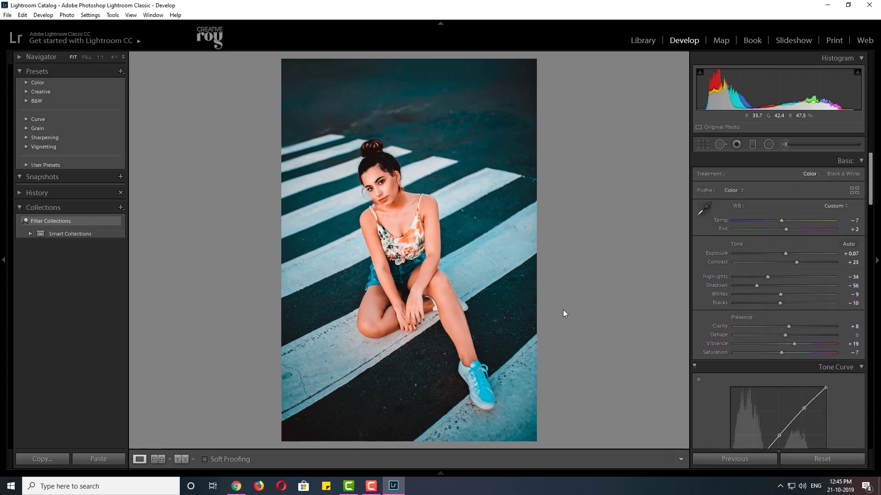
left_click(782, 146)
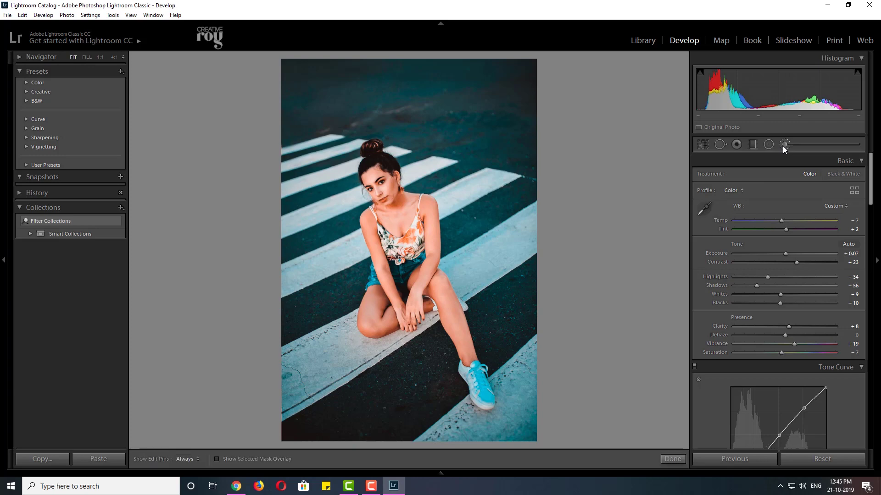
key("h")
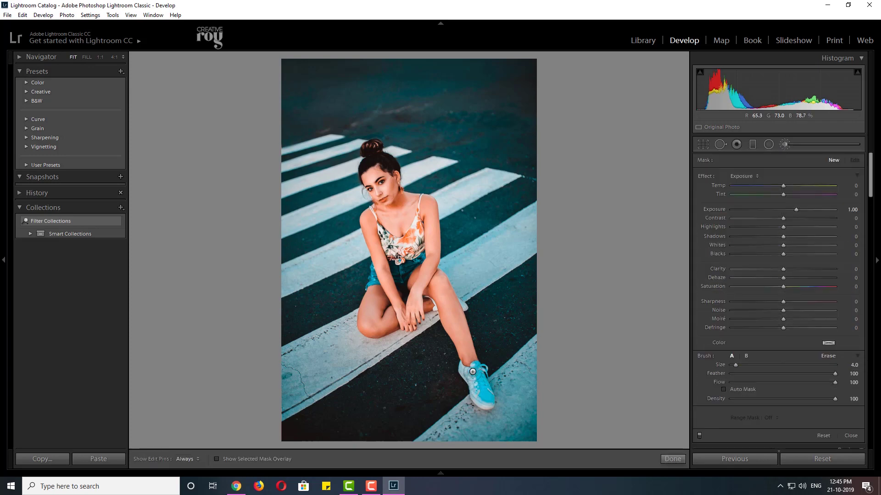
left_click_drag(473, 380, 478, 370)
mouse_move(476, 367)
left_mouse_down()
mouse_move(486, 397)
mouse_move(476, 393)
mouse_move(488, 401)
mouse_move(477, 373)
mouse_move(485, 398)
mouse_move(470, 380)
mouse_move(490, 402)
left_mouse_up()
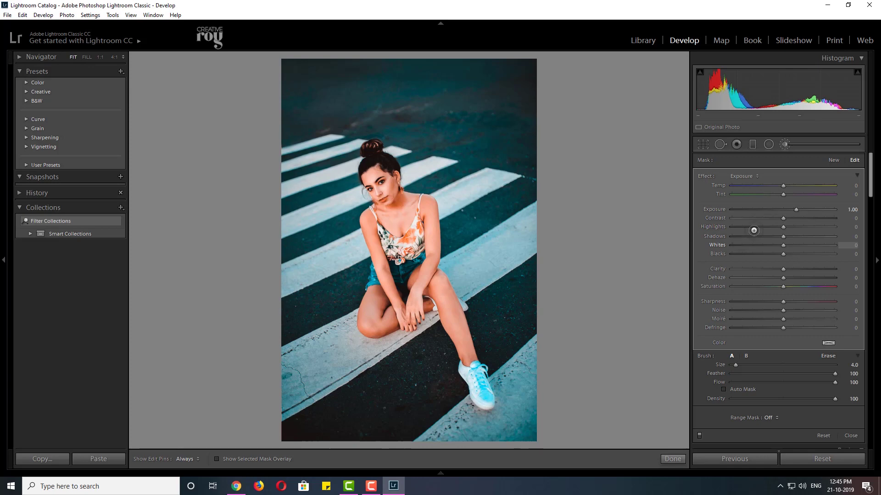
mouse_move(795, 209)
left_mouse_down()
mouse_move(784, 208)
mouse_move(799, 186)
left_mouse_up()
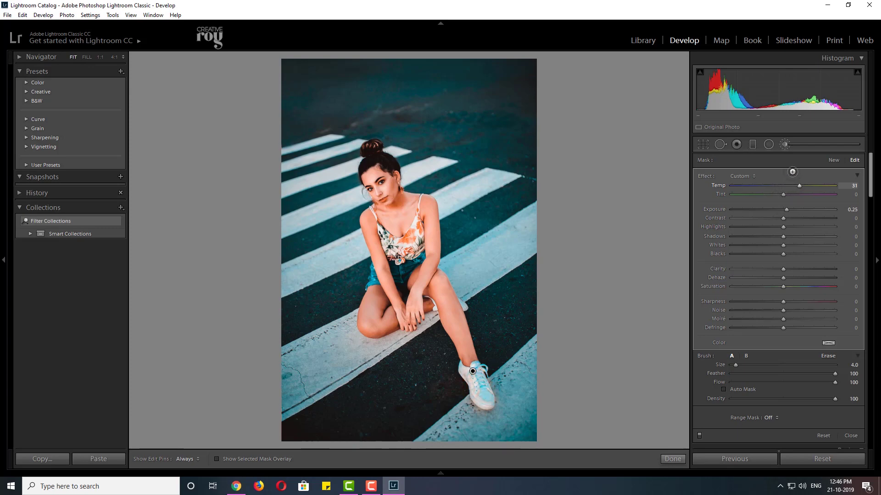
left_click(784, 144)
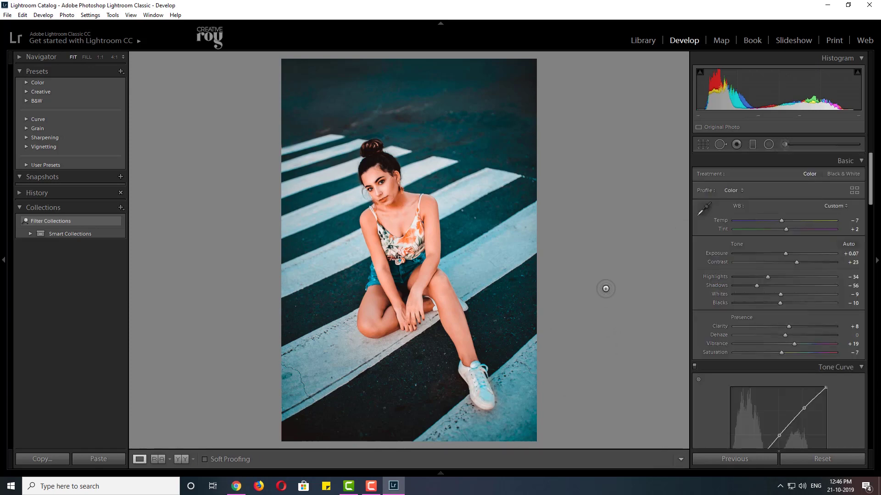
Step: Raise the photo's overall Contrast to +29
left_click(803, 261)
left_click_drag(803, 261, 801, 262)
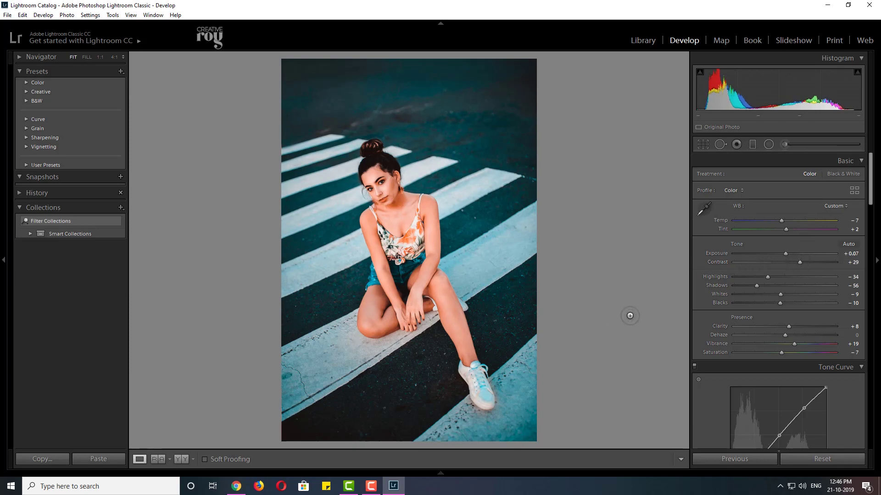
Step: Compare the graded portrait with the original, both by switching to the before version and in a side-by-side view
key("backslash")
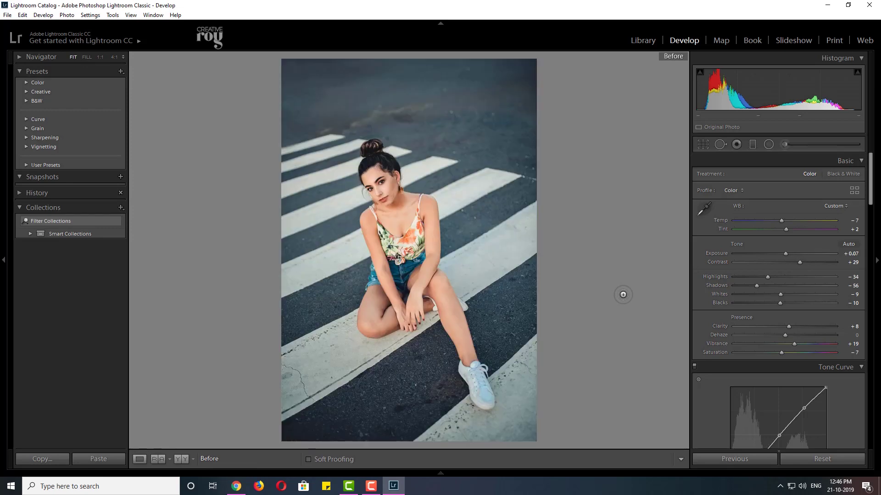
key("backslash")
key("backslash")
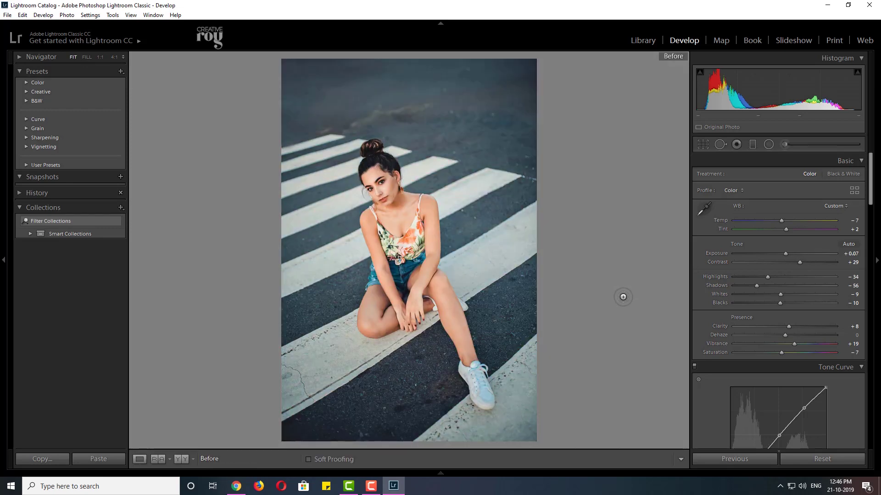
key("backslash")
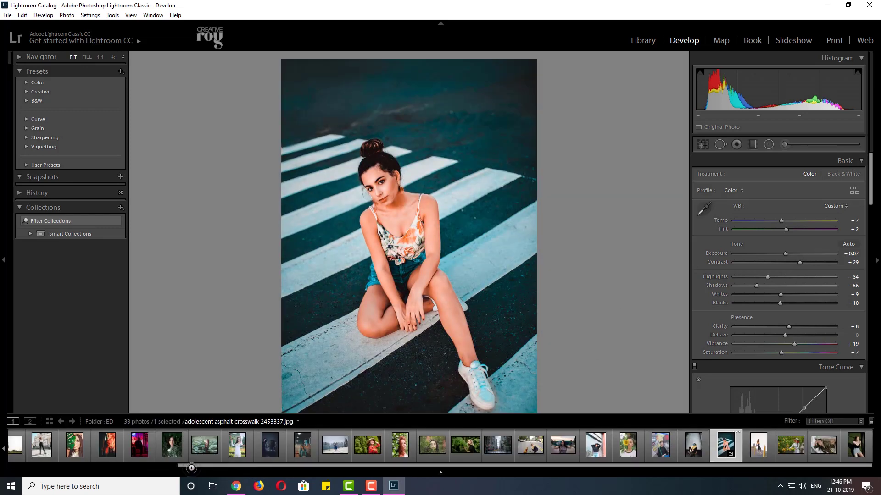
left_click(181, 459)
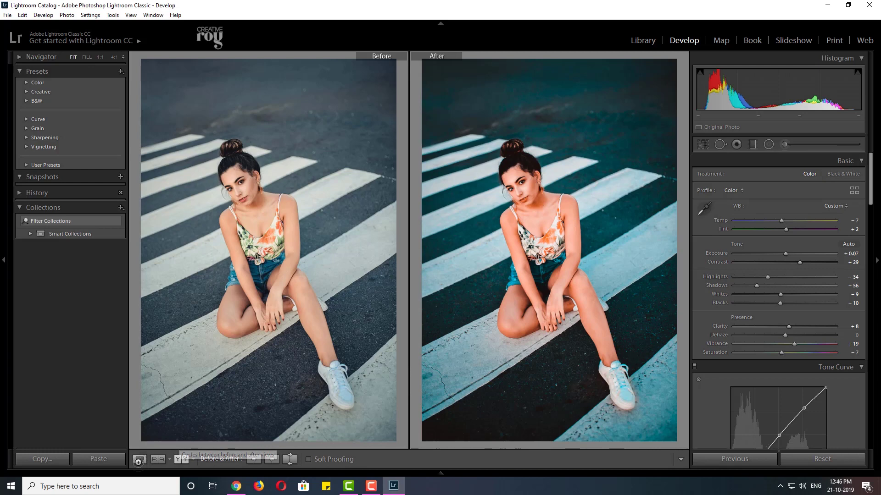
left_click(139, 459)
key("backslash")
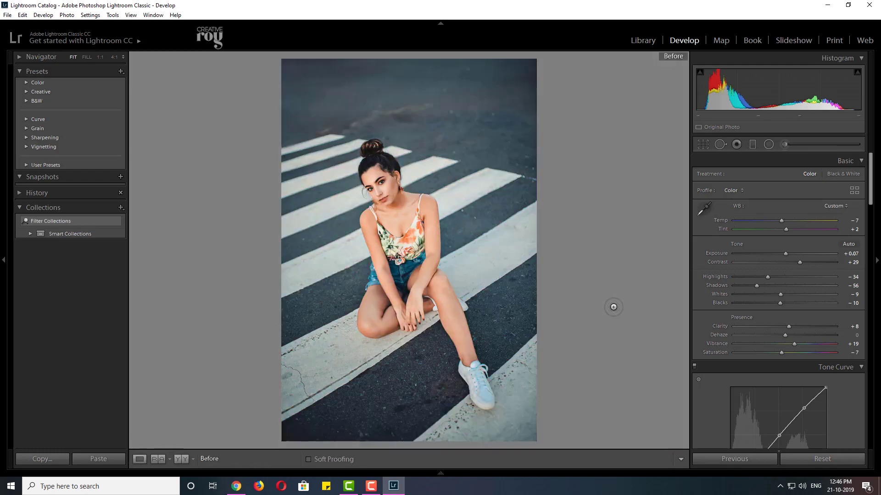
key("backslash")
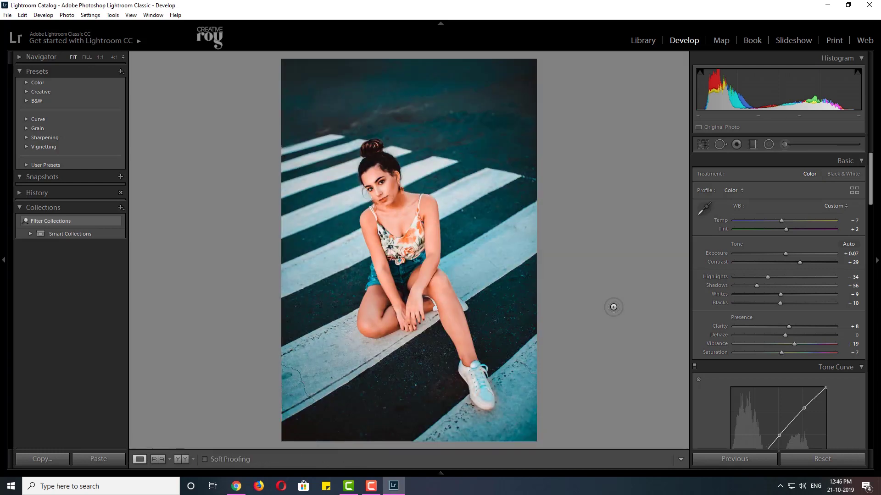